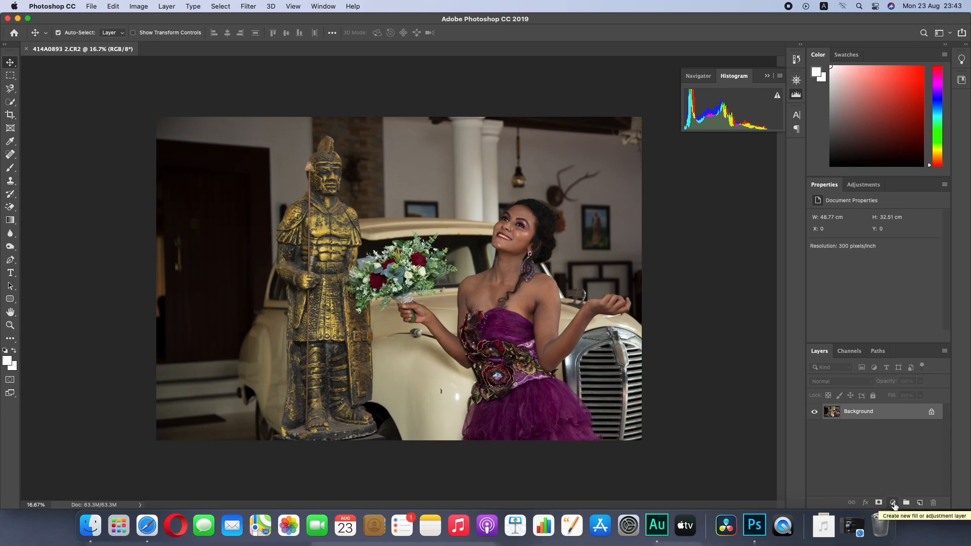
Add a Selective Color adjustment layer above the Background and choose the Reds for editing
click(893, 503)
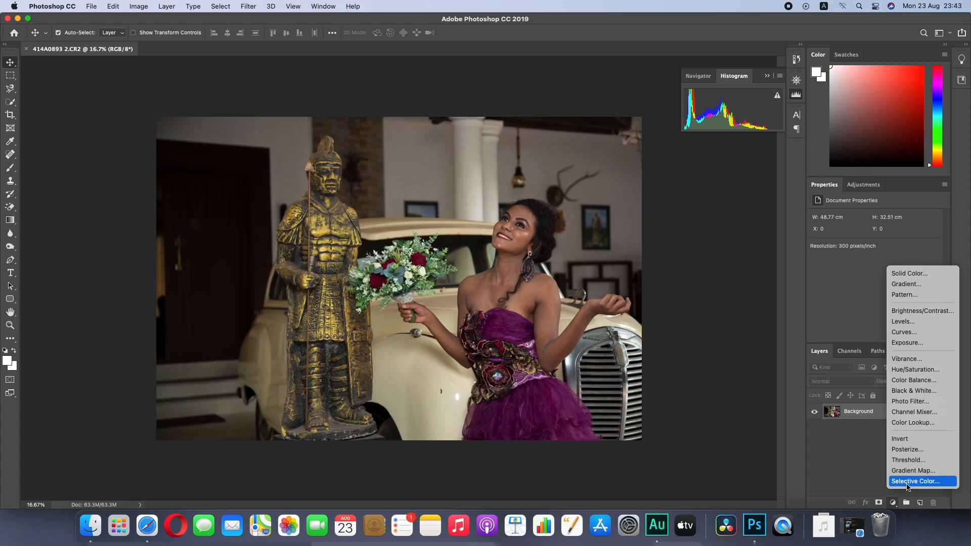
click(906, 484)
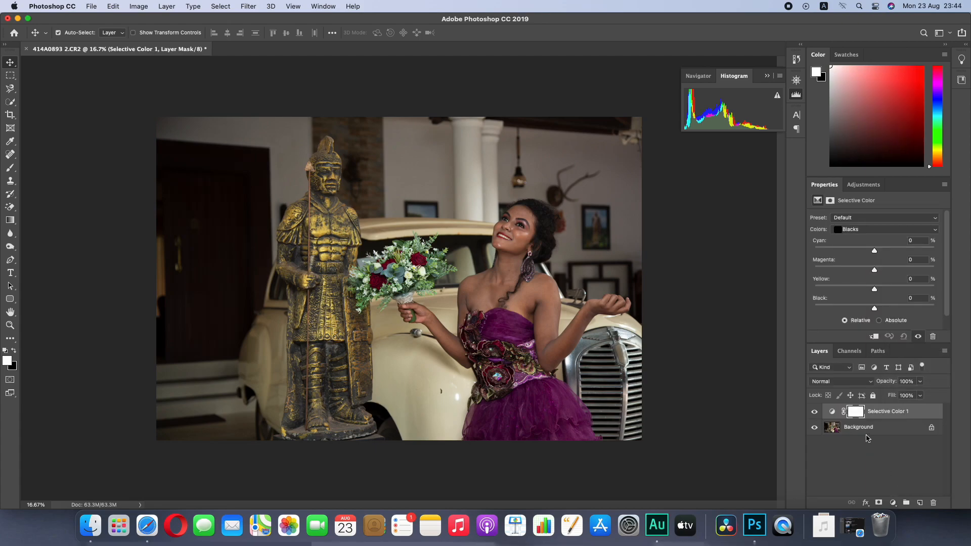
click(936, 233)
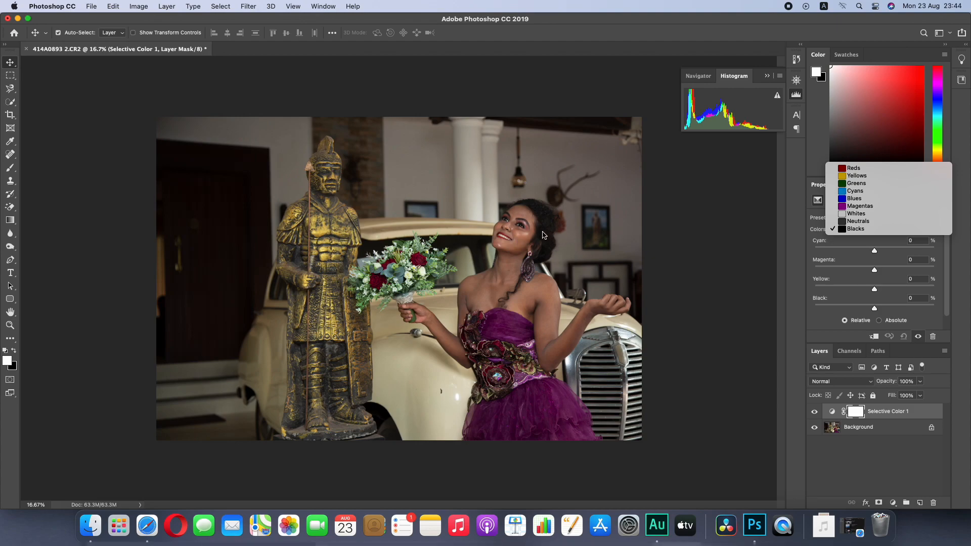
click(856, 170)
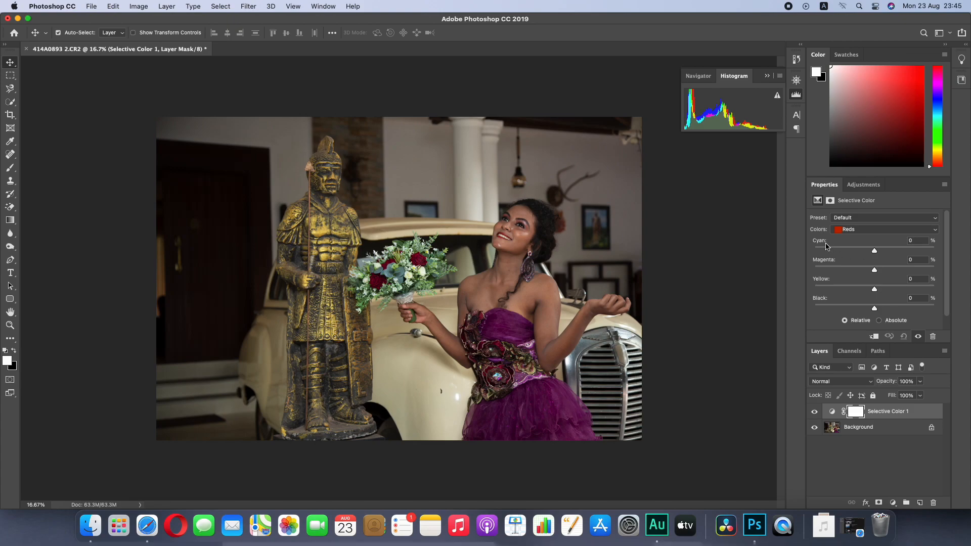
click(868, 230)
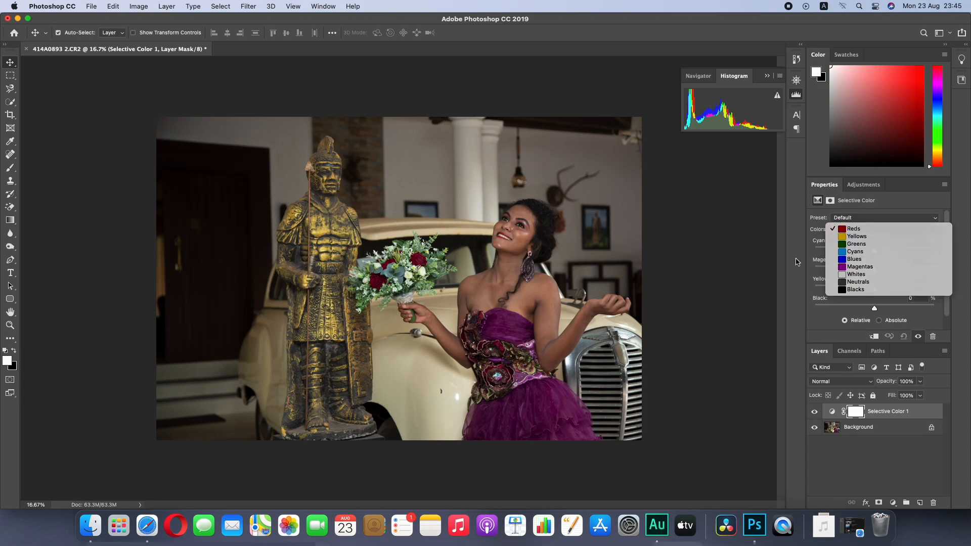
click(868, 230)
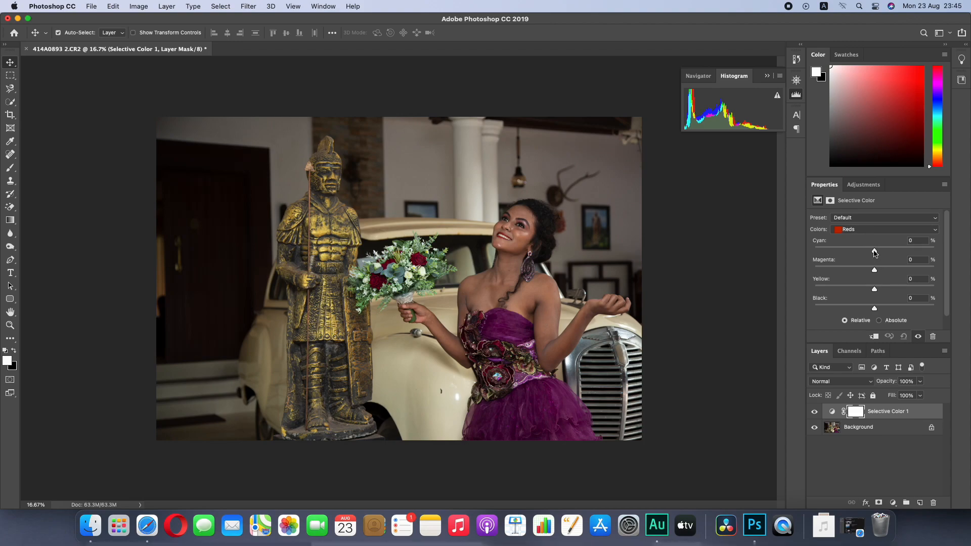
In the Reds, set Cyan to -20% and Yellow to -6%, and lower Black moderately
mouse_move(874, 248)
mouse_down()
mouse_move(841, 254)
mouse_move(924, 256)
mouse_move(839, 256)
mouse_move(864, 253)
mouse_up()
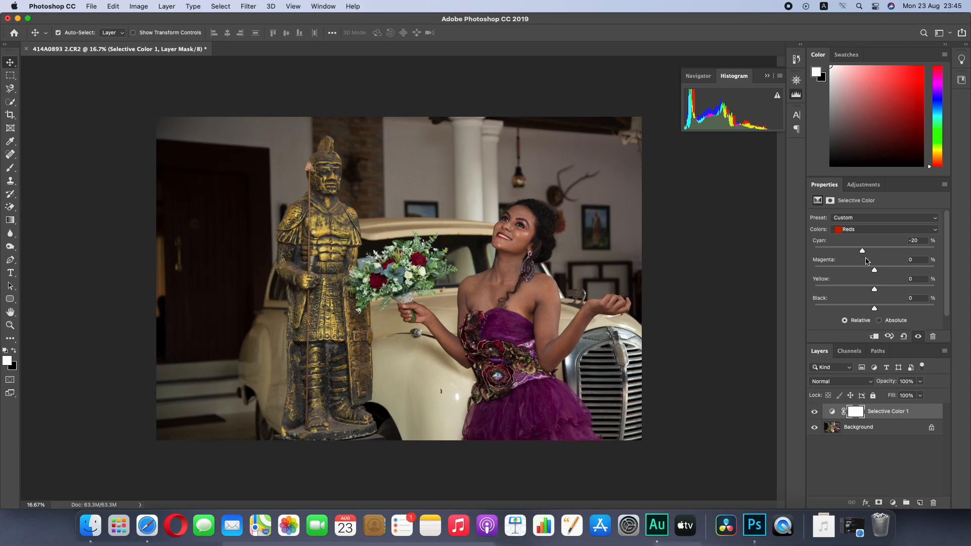
drag(874, 270, 870, 293)
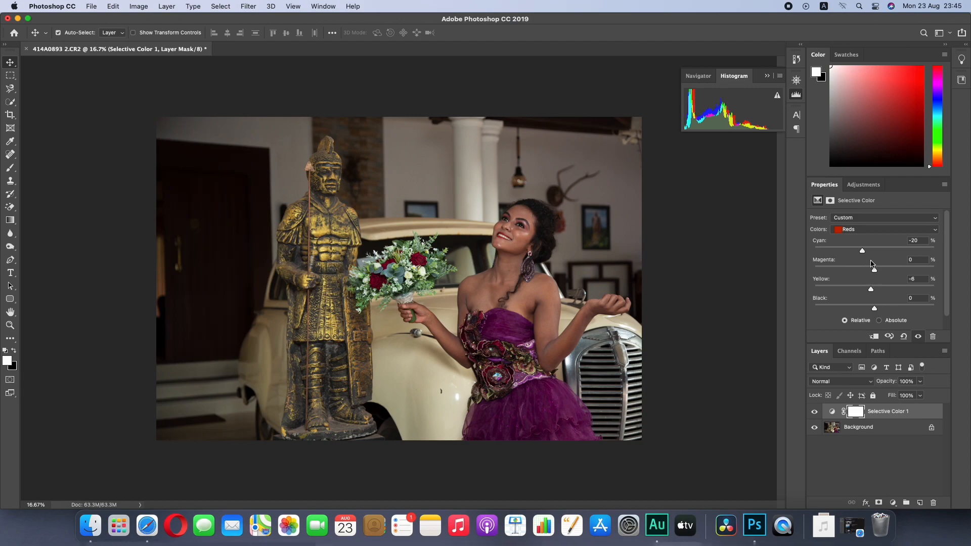
mouse_move(875, 310)
mouse_down()
mouse_move(853, 312)
mouse_move(901, 312)
mouse_move(820, 312)
mouse_move(905, 313)
mouse_move(864, 313)
mouse_up()
Switch the selective color adjustment to Yellows and set Cyan to -24% and Black to -29%
click(855, 231)
click(858, 239)
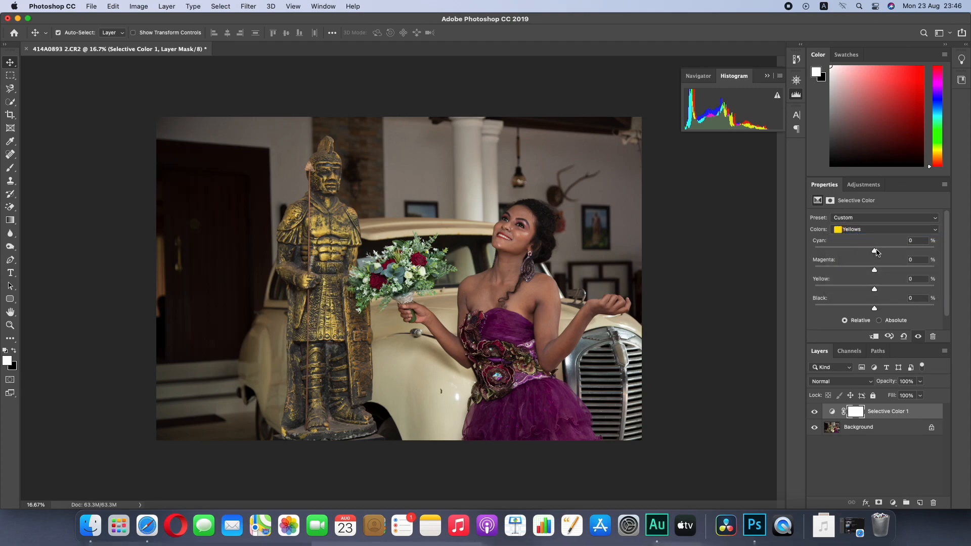
mouse_move(875, 253)
mouse_down()
mouse_move(833, 255)
mouse_move(897, 251)
mouse_move(824, 255)
mouse_move(876, 256)
mouse_move(858, 256)
mouse_up()
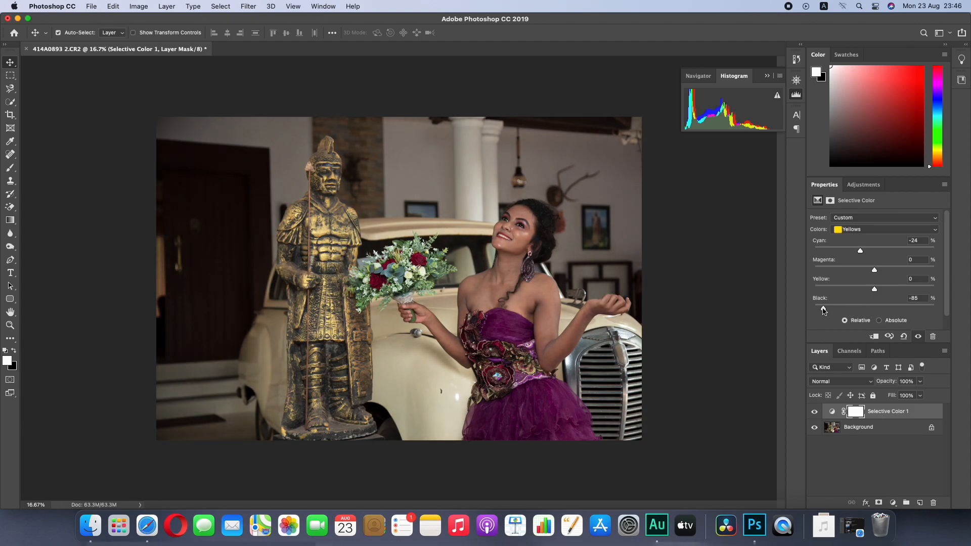
mouse_move(875, 309)
mouse_down()
mouse_move(909, 308)
mouse_move(857, 310)
mouse_up()
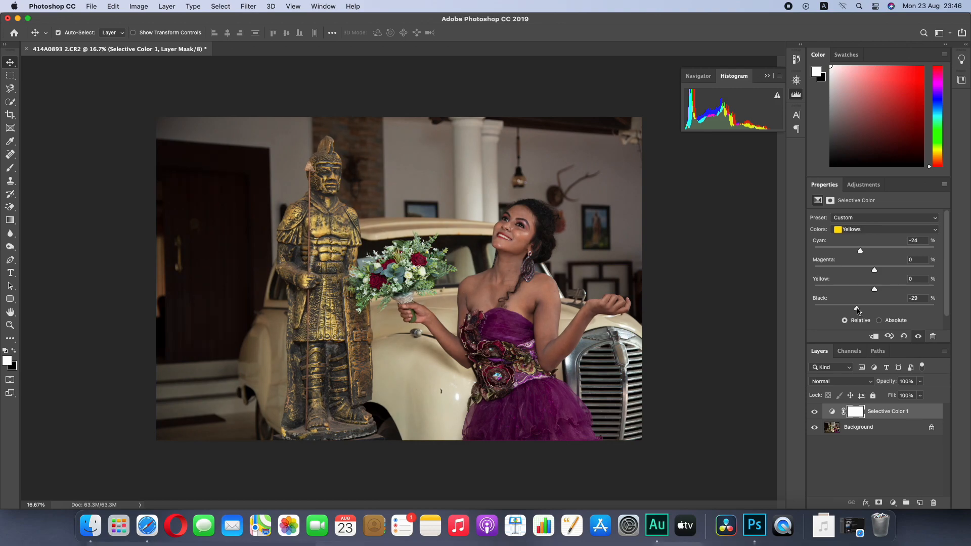
For the Greens, set Cyan to +100%, Magenta to -48%, Yellow to about +50% and Black to -2%
click(862, 231)
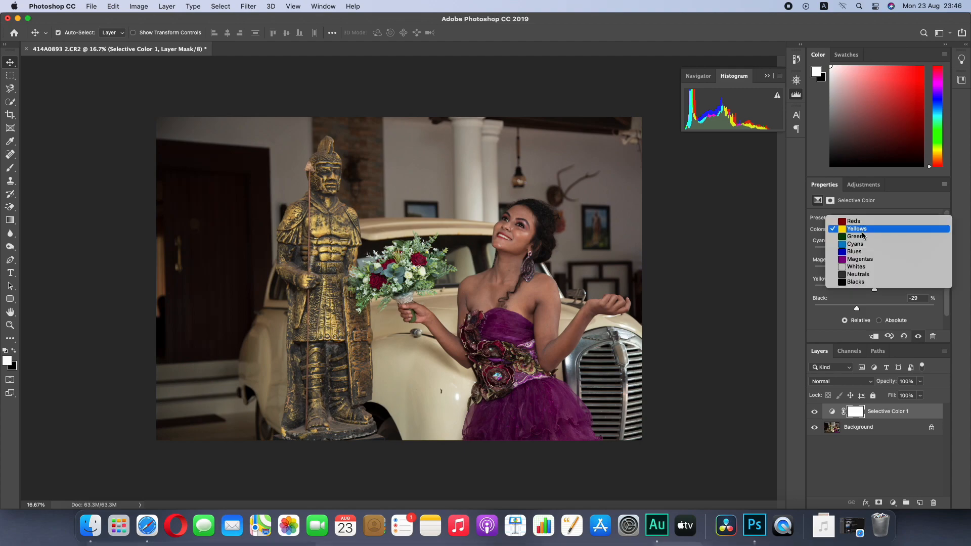
click(869, 236)
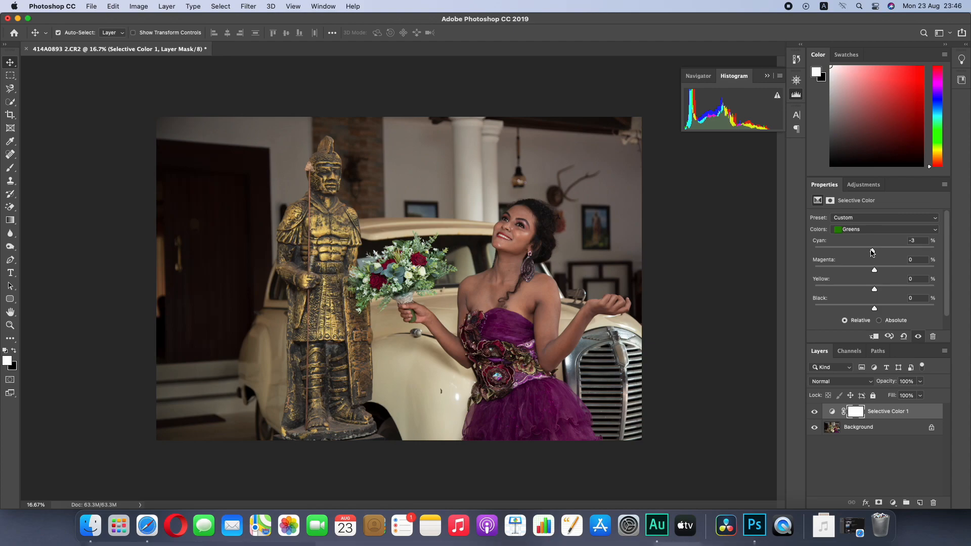
drag(872, 252, 935, 251)
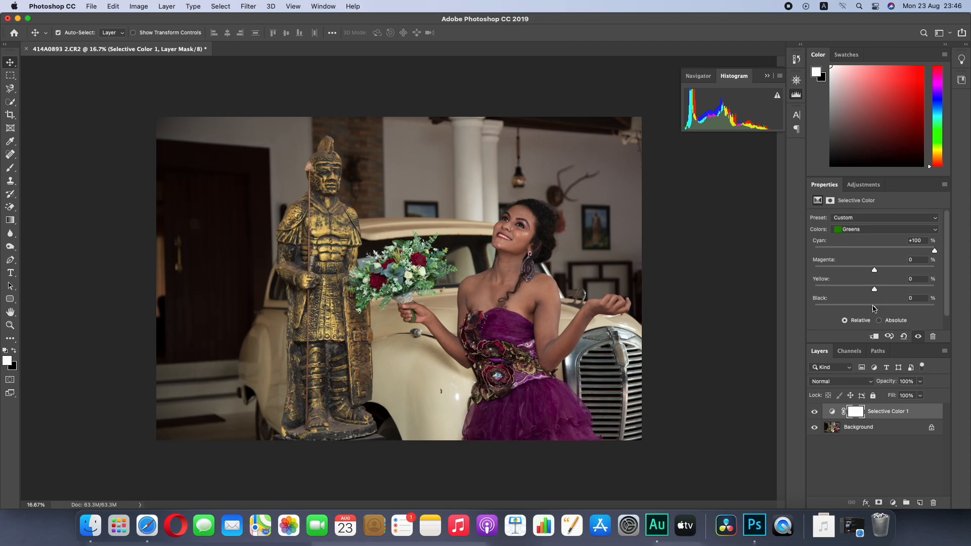
drag(873, 308, 870, 307)
drag(875, 269, 906, 270)
drag(797, 271, 845, 273)
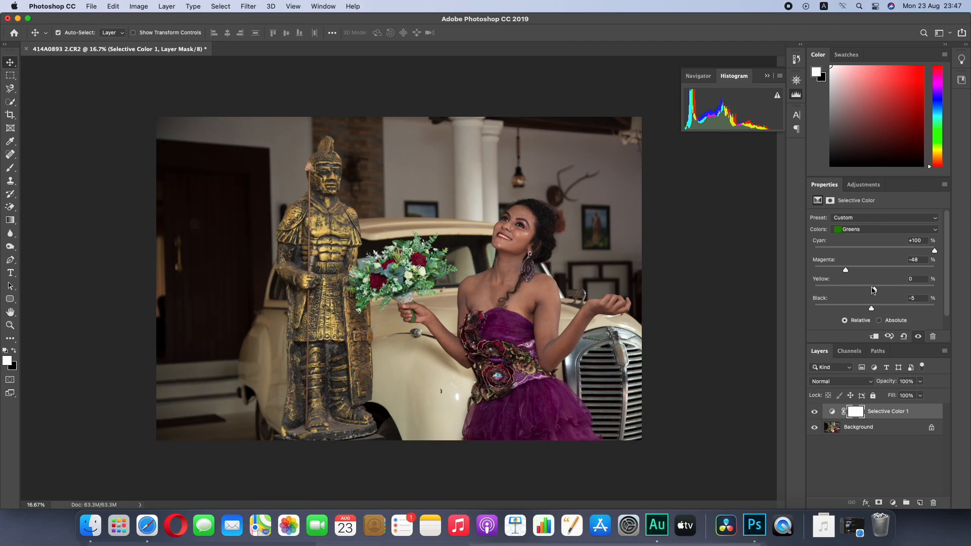
drag(874, 289, 841, 293)
drag(915, 297, 943, 310)
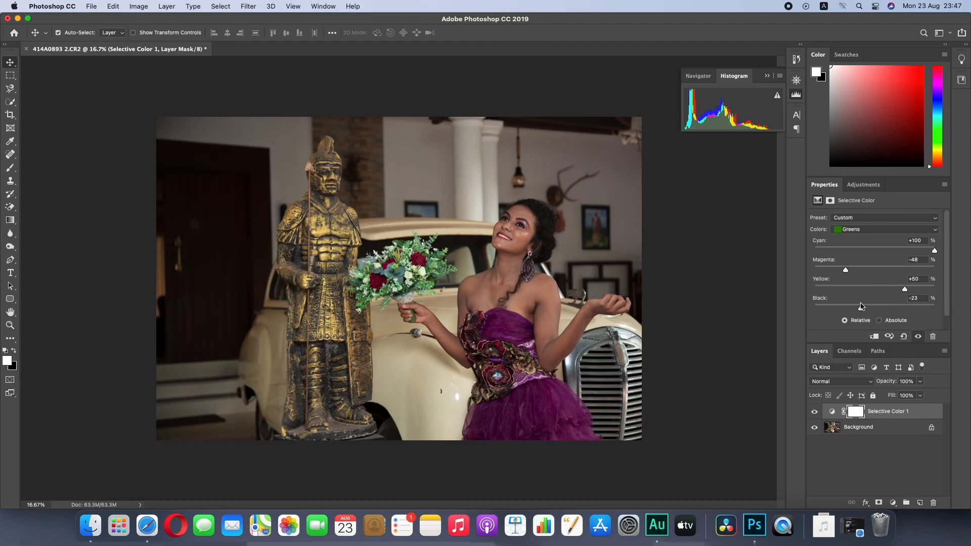
drag(860, 310, 873, 310)
Switch the selective color adjustment to Cyans and set Cyan to -56%
click(862, 232)
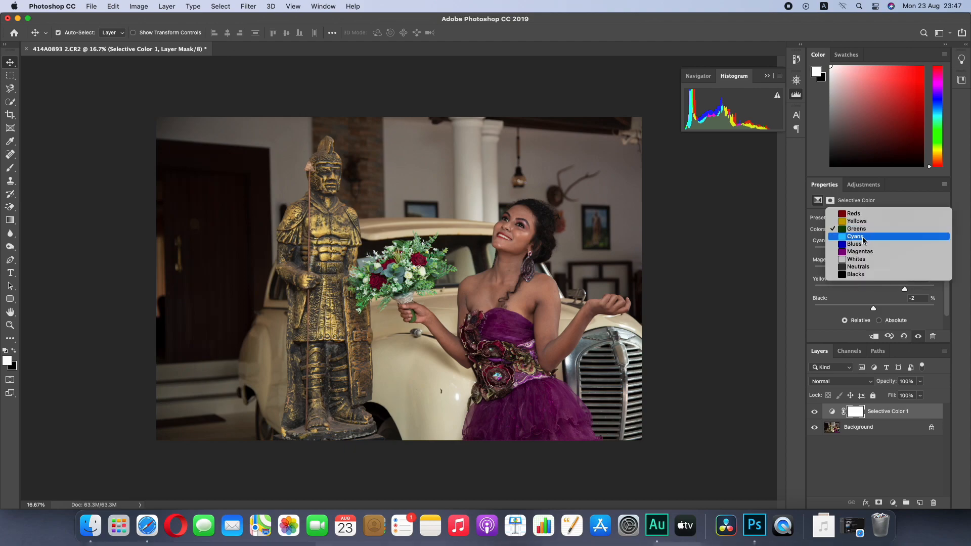
click(863, 238)
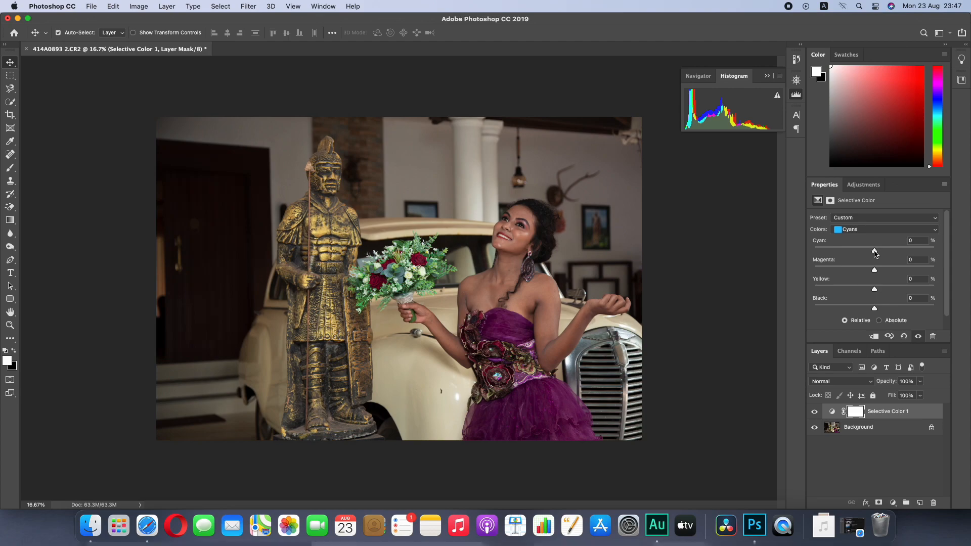
drag(874, 253, 819, 252)
drag(896, 260, 843, 259)
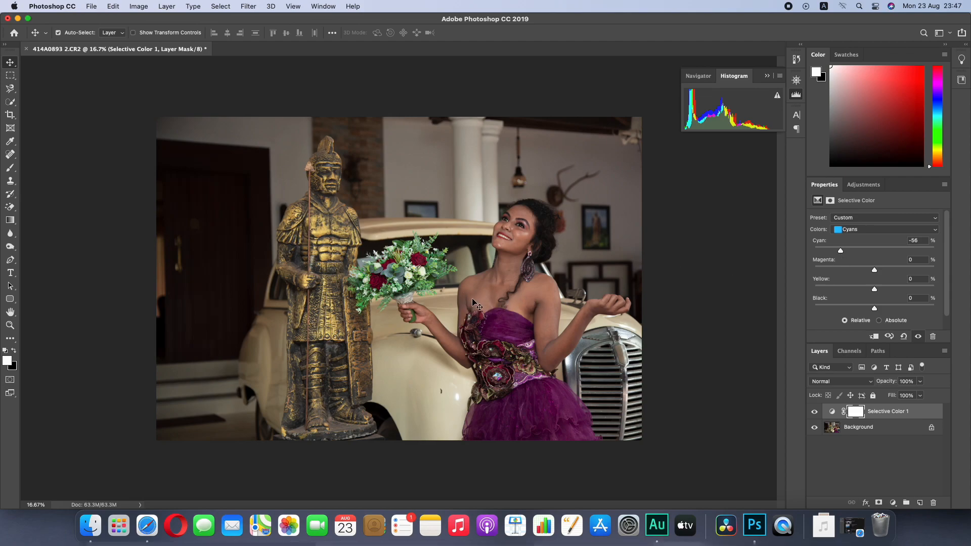
Skip the Blues and adjust the Magentas to Cyan -42%, Magenta +17%, Yellow -61% and Black -13%
click(868, 230)
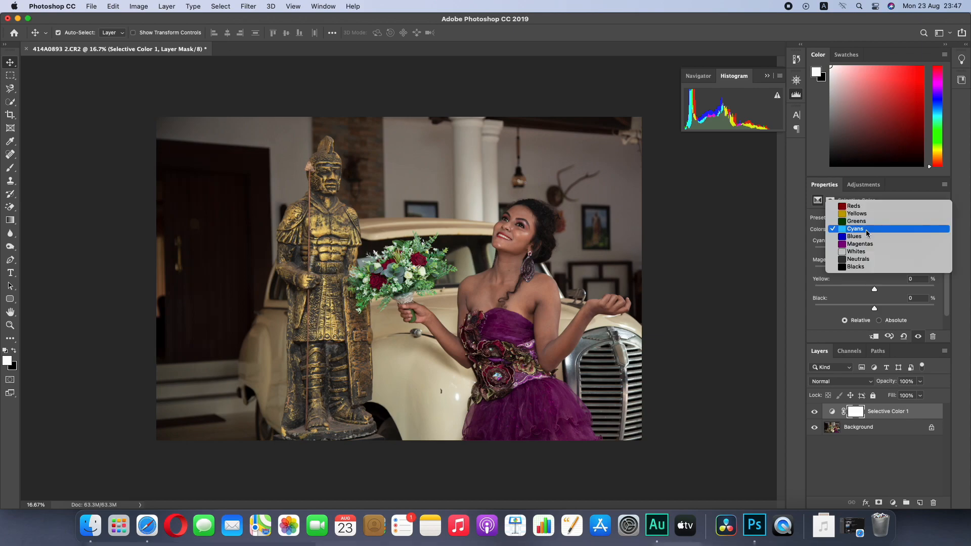
click(866, 238)
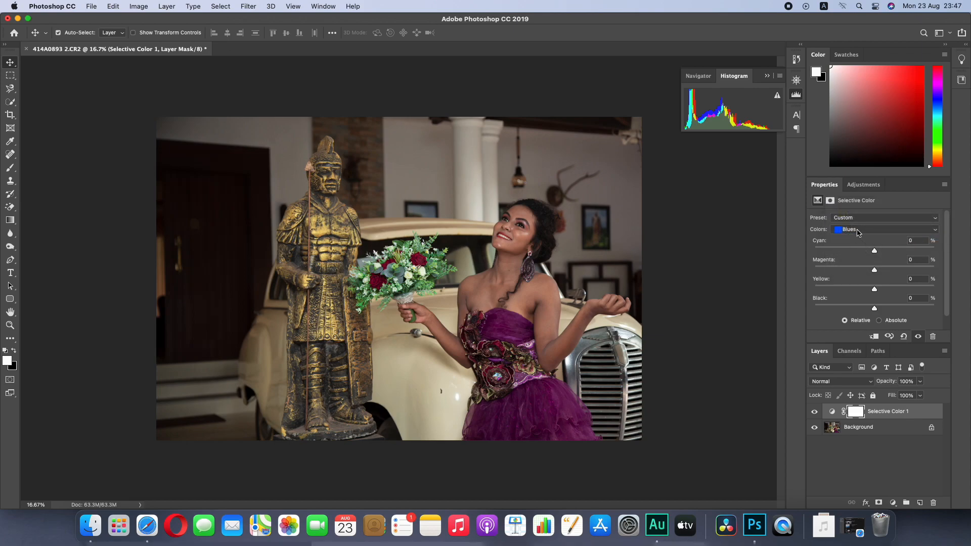
click(858, 231)
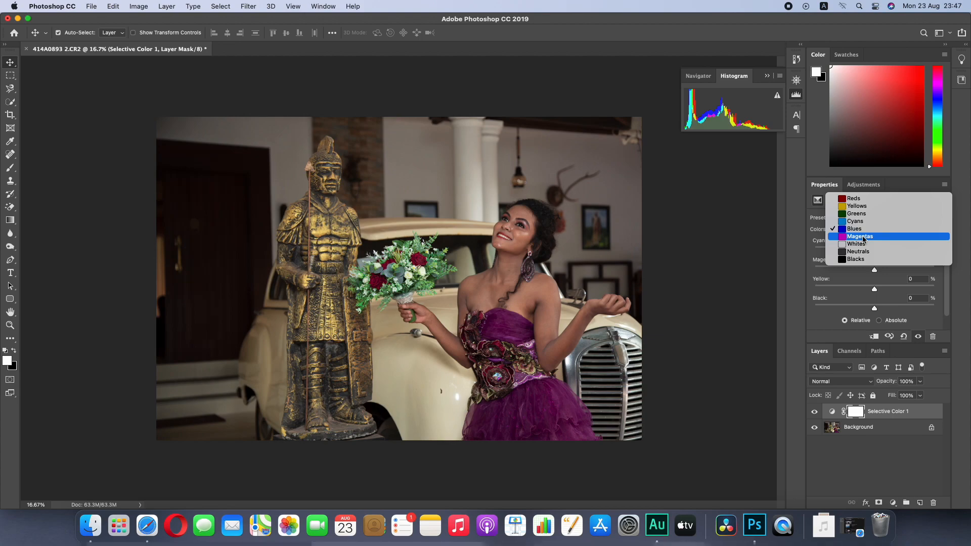
click(863, 238)
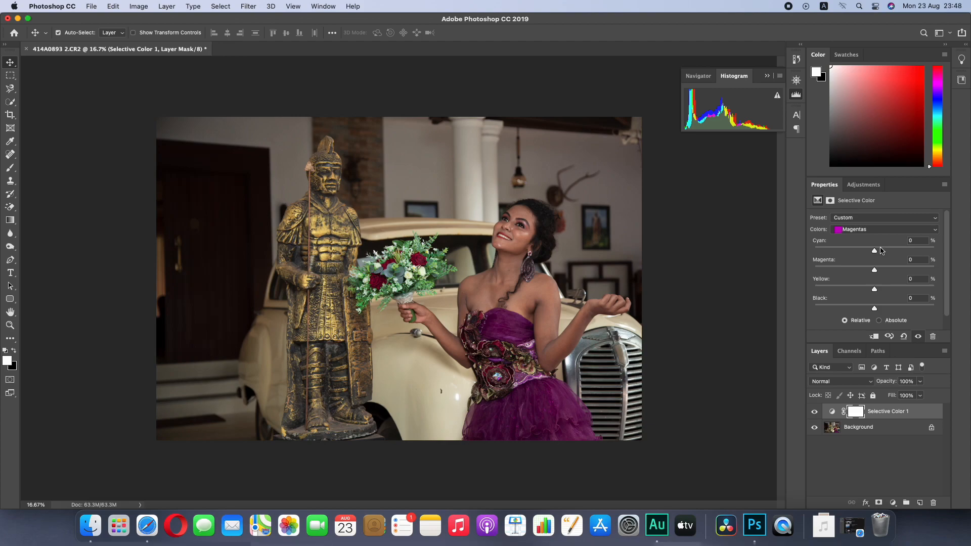
drag(874, 250, 842, 262)
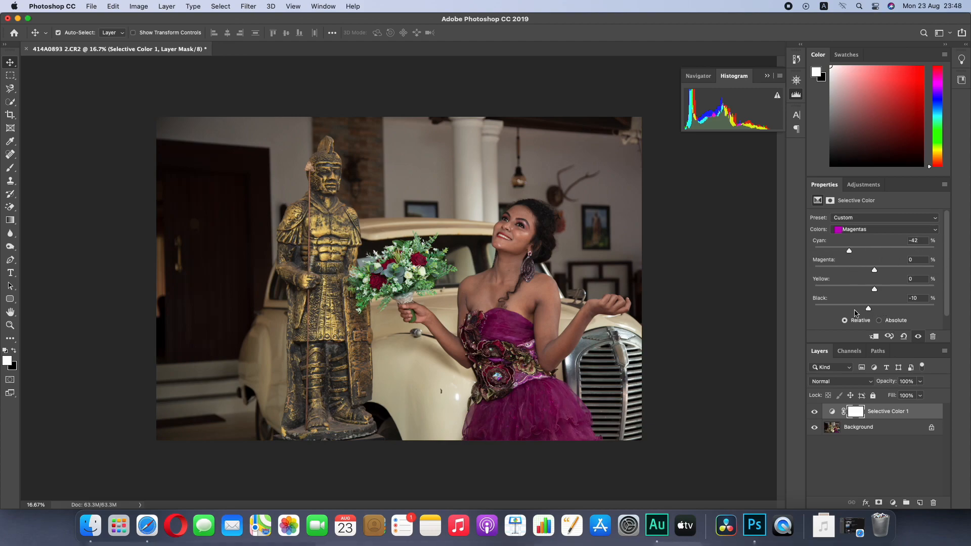
drag(854, 313, 885, 276)
For the Whites, keep Cyan at 0% and set Yellow to -43%
click(877, 233)
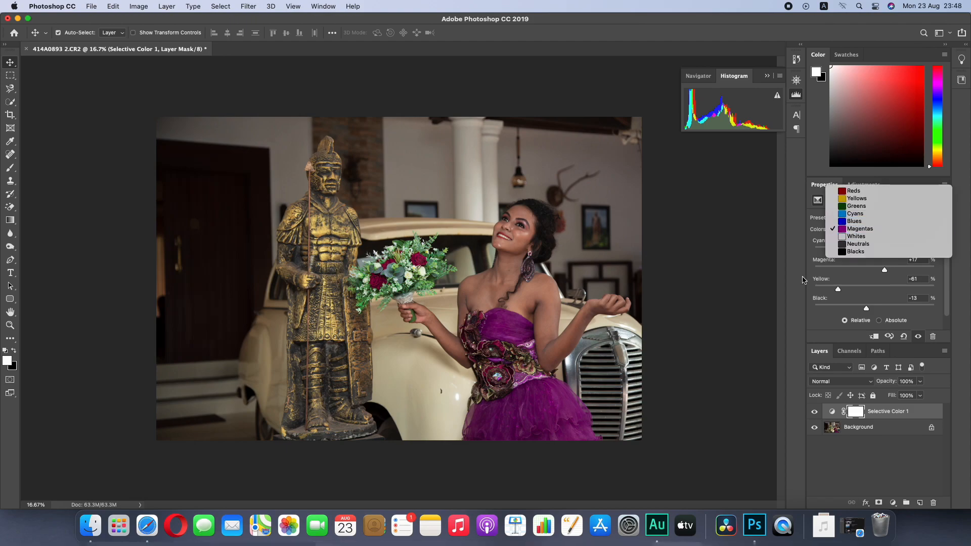
click(864, 231)
click(862, 233)
click(861, 237)
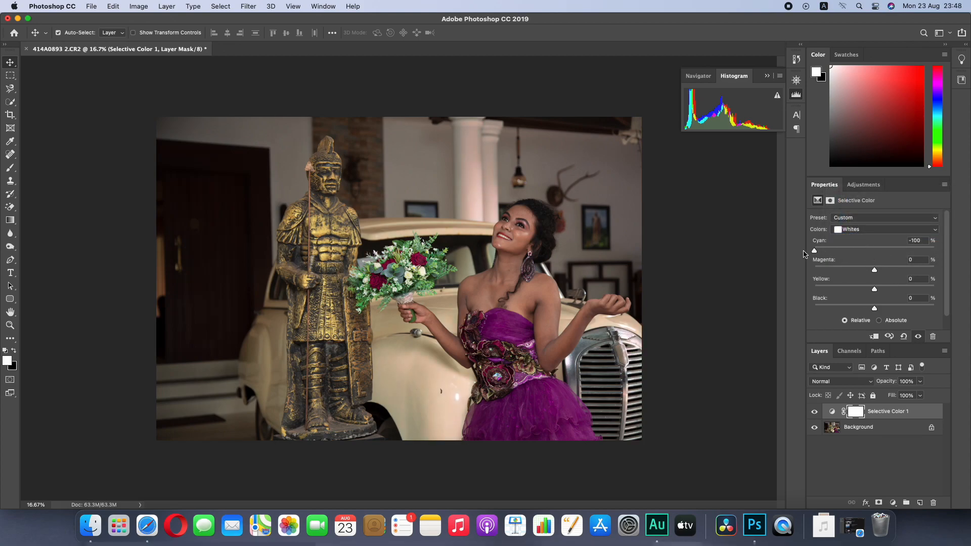
drag(805, 254, 845, 294)
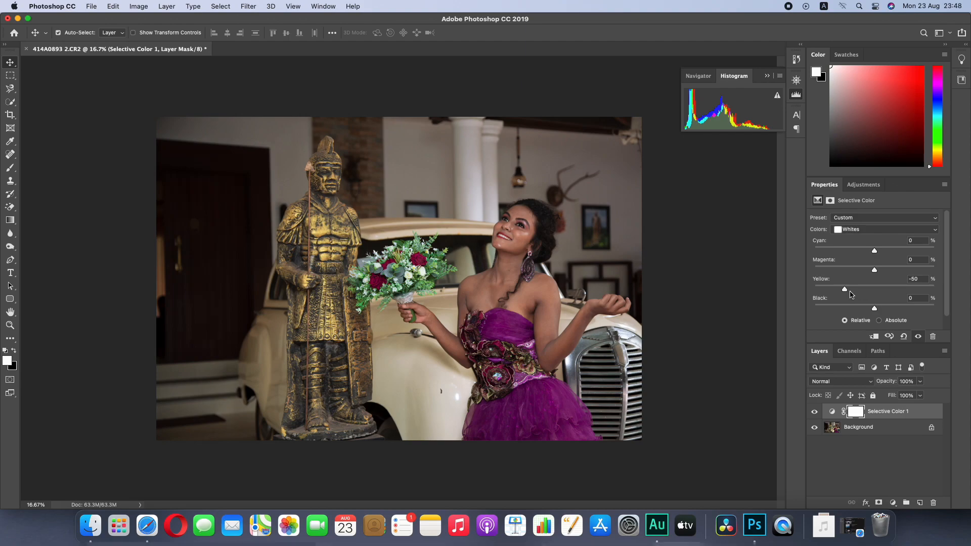
drag(850, 292, 913, 295)
drag(778, 297, 849, 292)
Try lowering Yellow in the Neutrals to about -30%, and return all Neutrals sliders to 0%
click(886, 229)
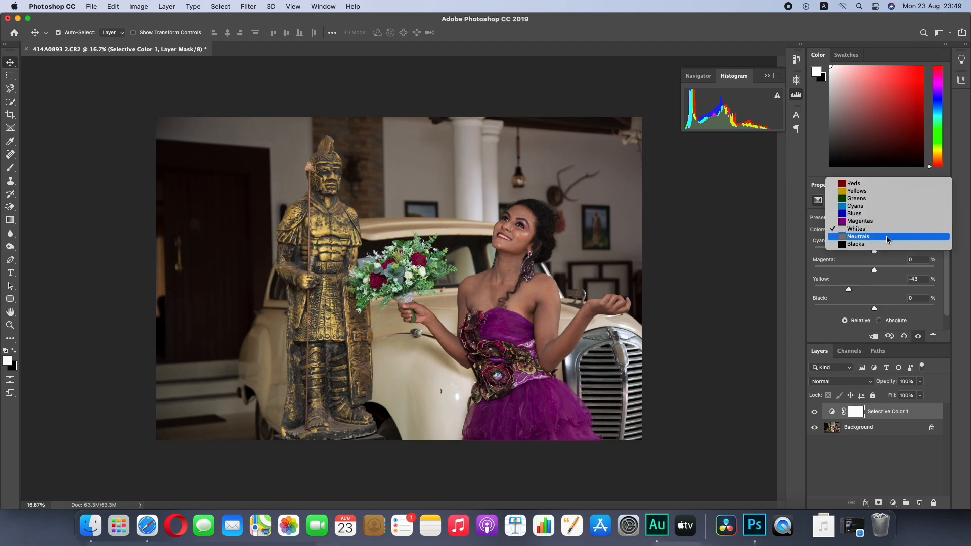
click(886, 236)
drag(875, 251, 872, 273)
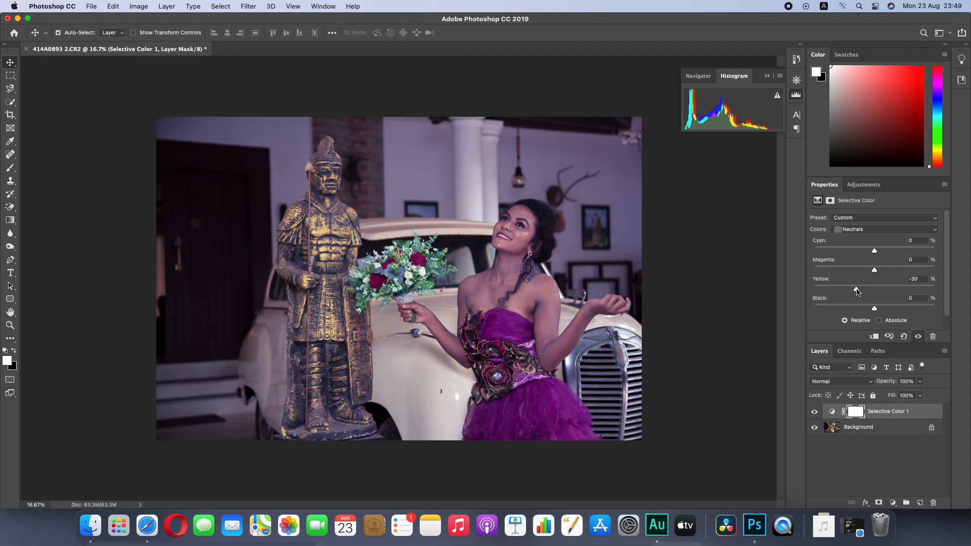
drag(857, 292, 874, 311)
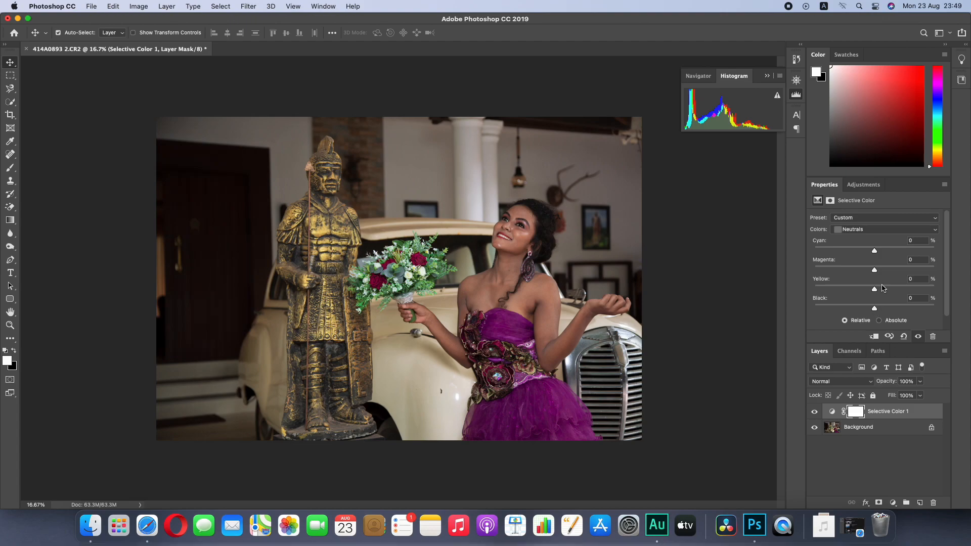
Switch the selective color adjustment to Blacks and set Black to +2%
click(871, 231)
click(871, 241)
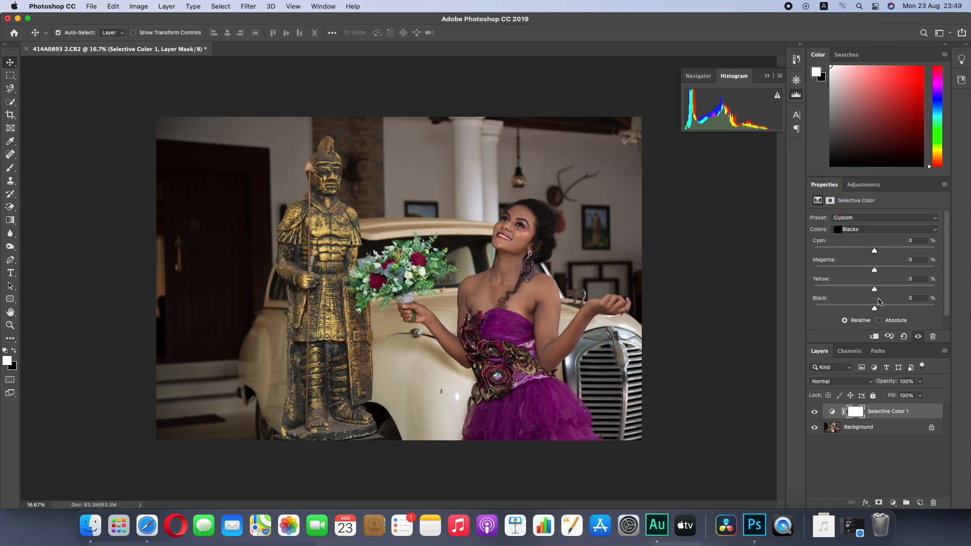
drag(874, 311, 877, 311)
drag(877, 310, 875, 311)
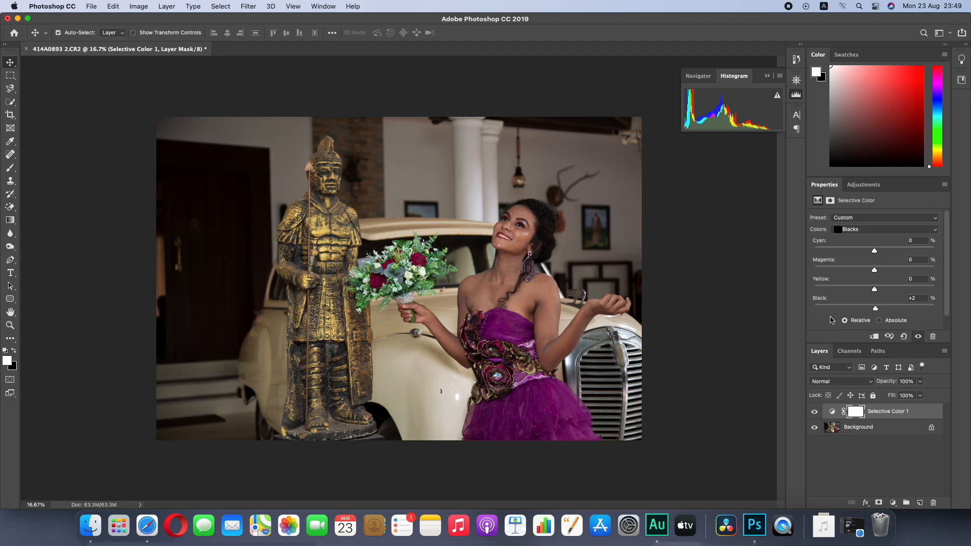
Compare the photo with and without the Selective Color layer by toggling its visibility, leaving the layer visible
click(817, 412)
click(817, 412)
click(818, 413)
click(818, 412)
click(817, 413)
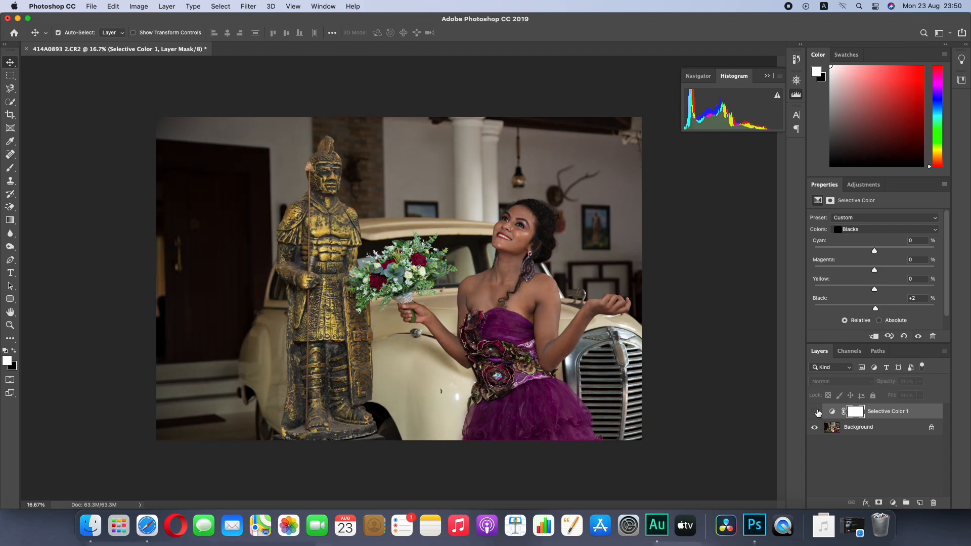
click(817, 413)
click(817, 413)
click(818, 412)
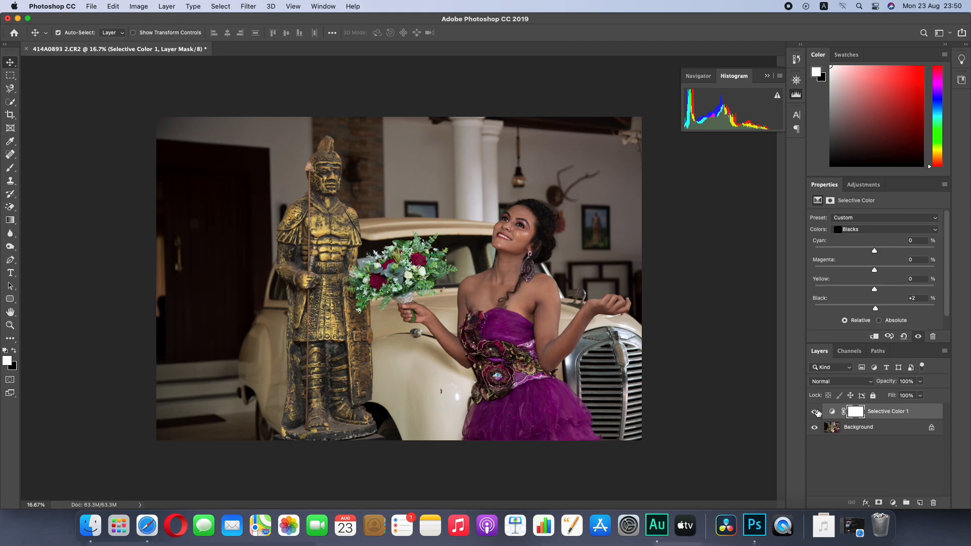
Apply a Brightness/Contrast adjustment to the Background layer with Brightness at 30 and Contrast left at 0
click(861, 430)
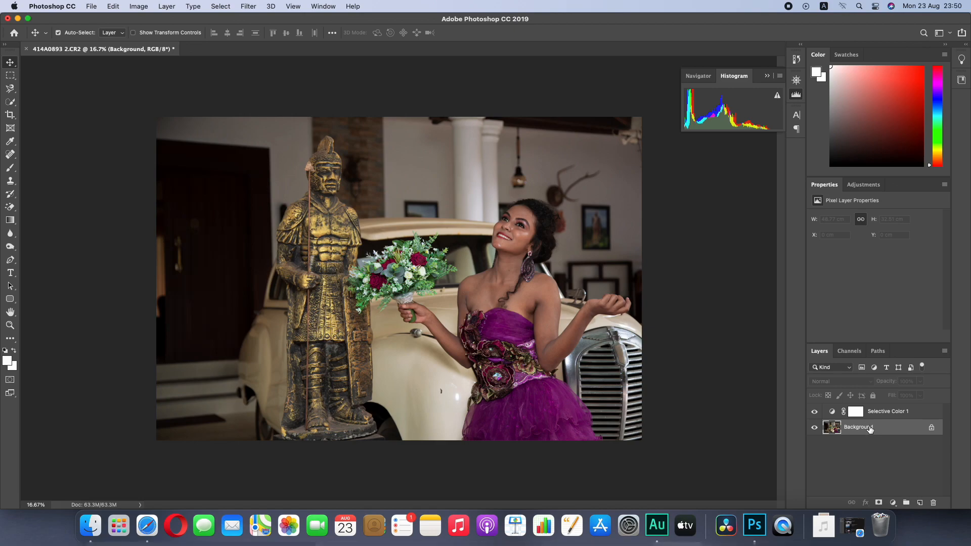
click(138, 6)
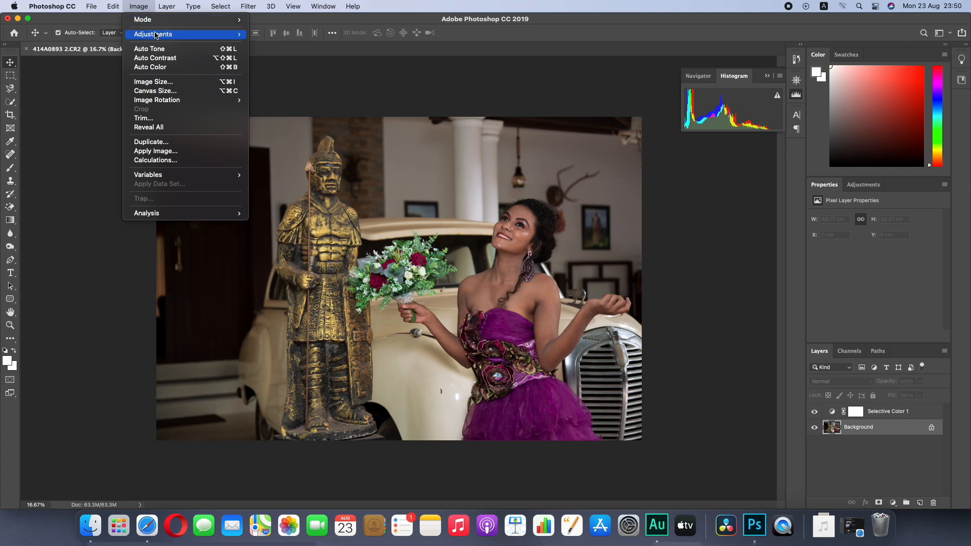
mouse_move(154, 34)
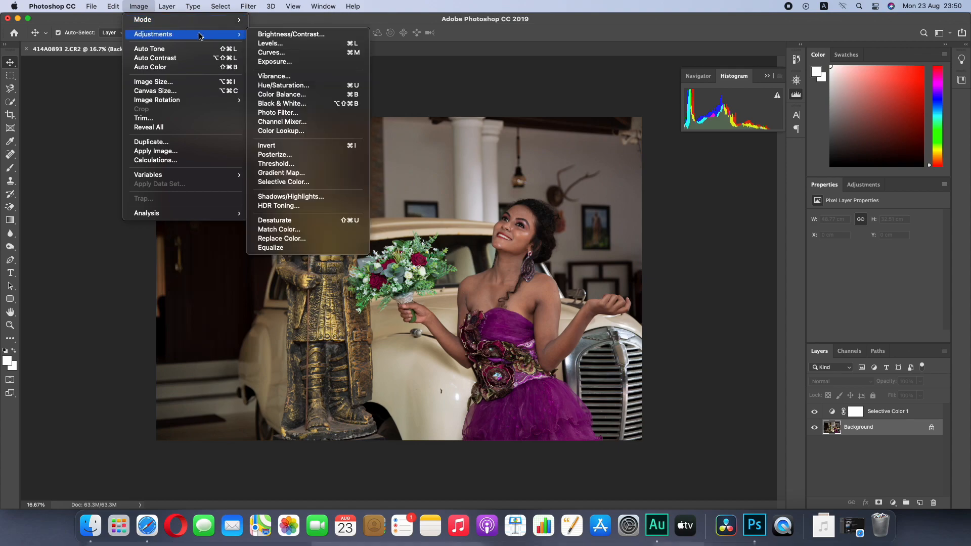
click(290, 35)
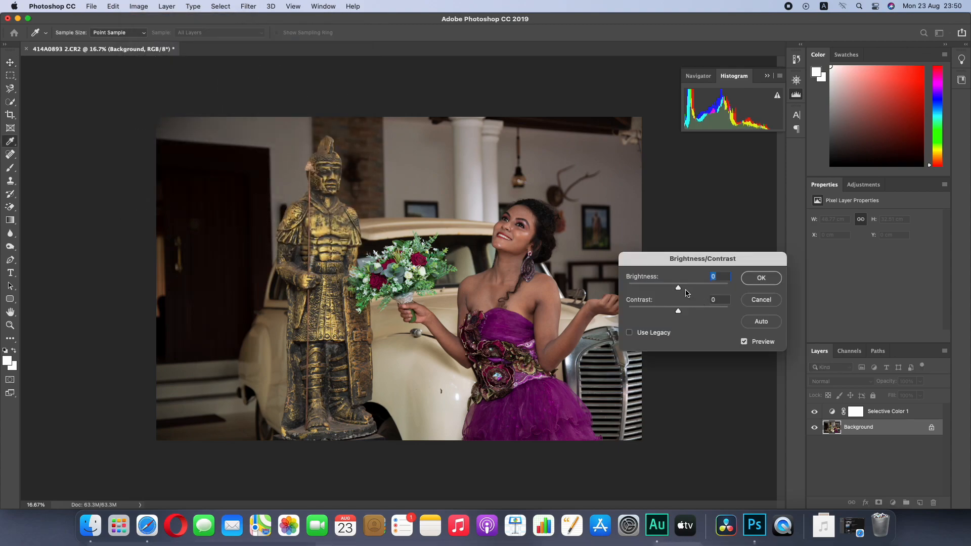
drag(678, 287, 685, 289)
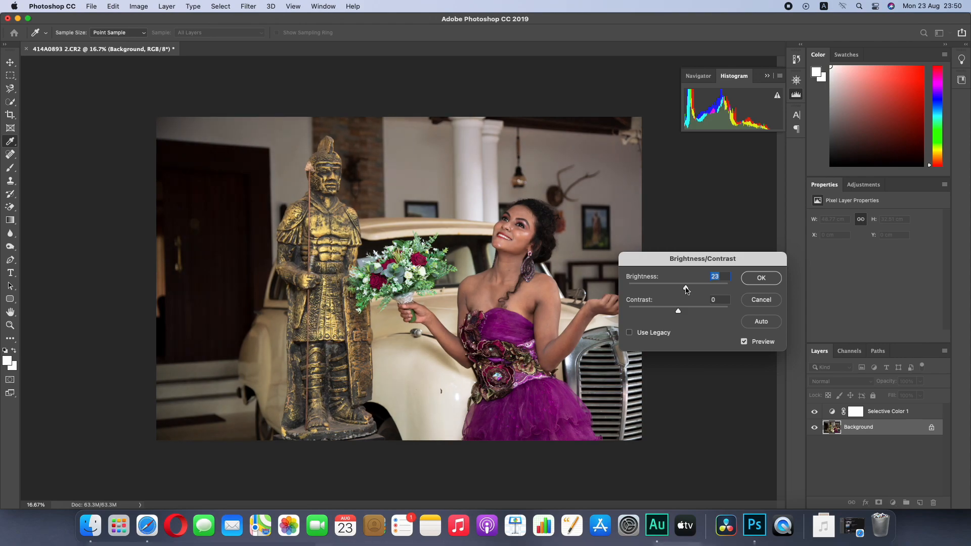
drag(686, 289, 688, 291)
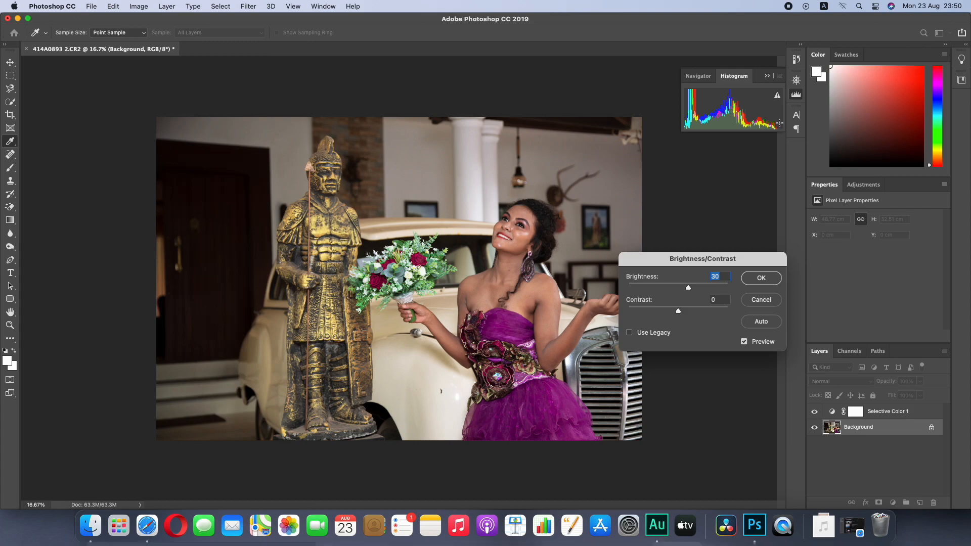
click(761, 279)
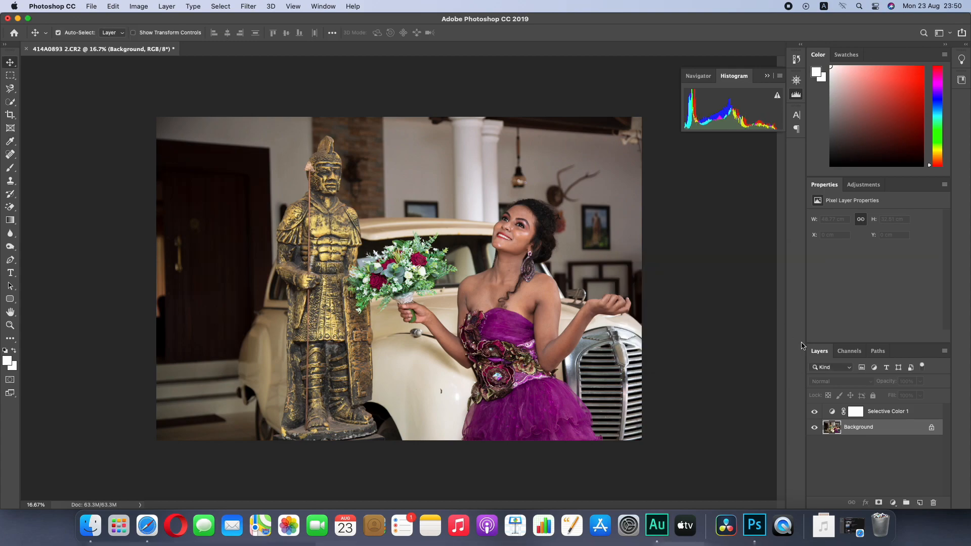
Compare the brightened photo with and without the Selective Color 1 layer by toggling its visibility twice, leaving it visible
click(815, 412)
click(815, 411)
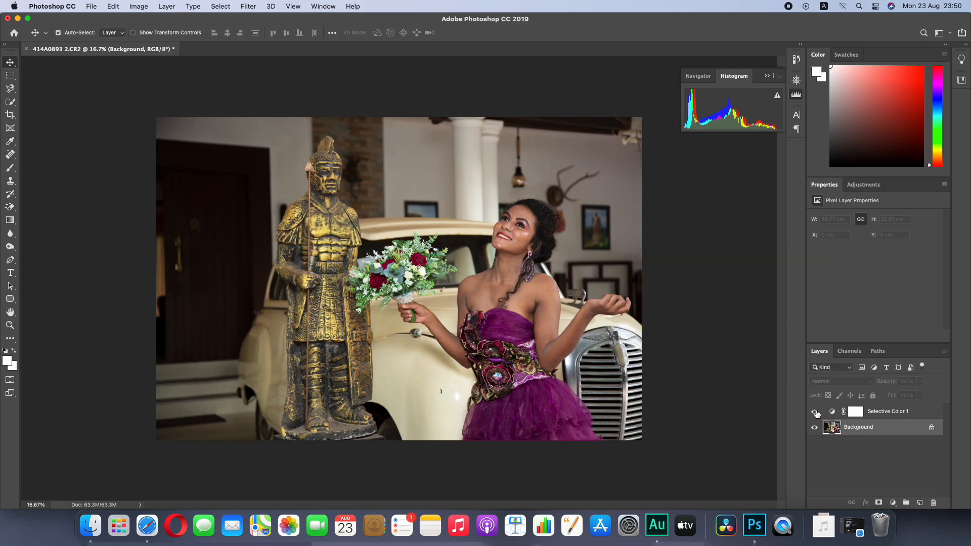
click(814, 412)
click(814, 412)
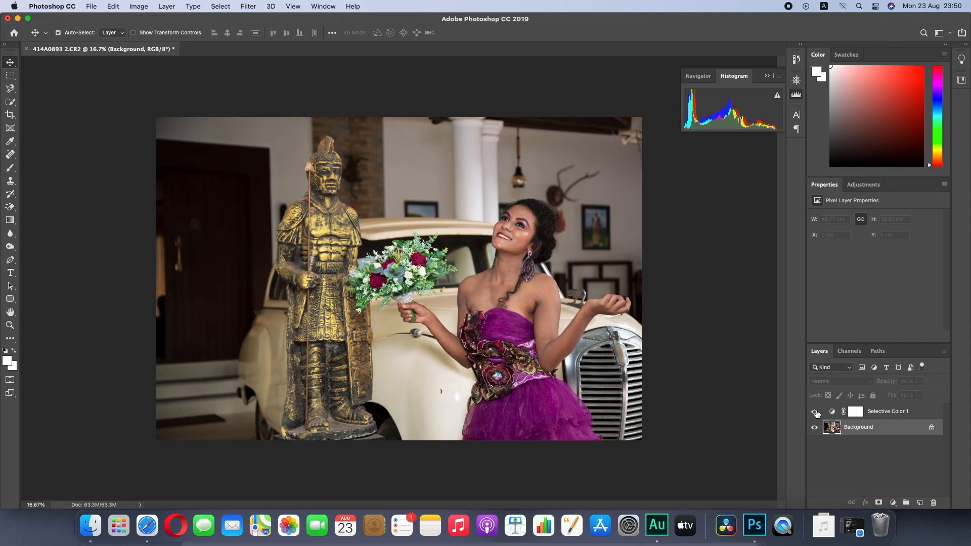